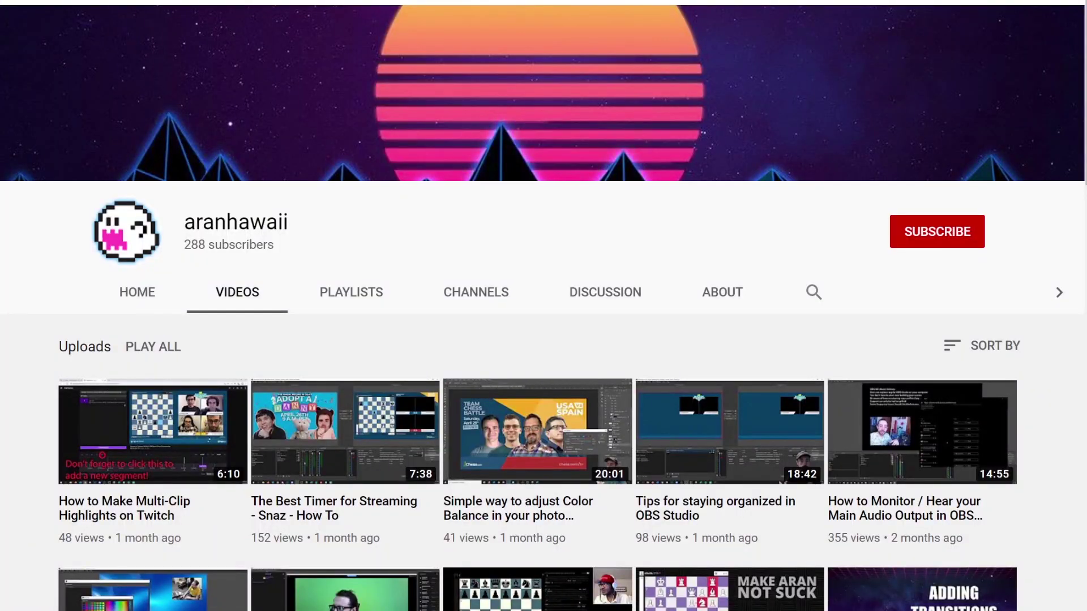
Step: Scroll the channel's Videos page and subscribe to the channel
{"action": "mouse_move", "coordinate": [1084, 148]}
{"action": "left_mouse_down"}
{"action": "mouse_move", "coordinate": [1081, 378]}
{"action": "mouse_move", "coordinate": [1081, 142]}
{"action": "left_mouse_up"}
{"action": "left_click", "coordinate": [940, 232]}
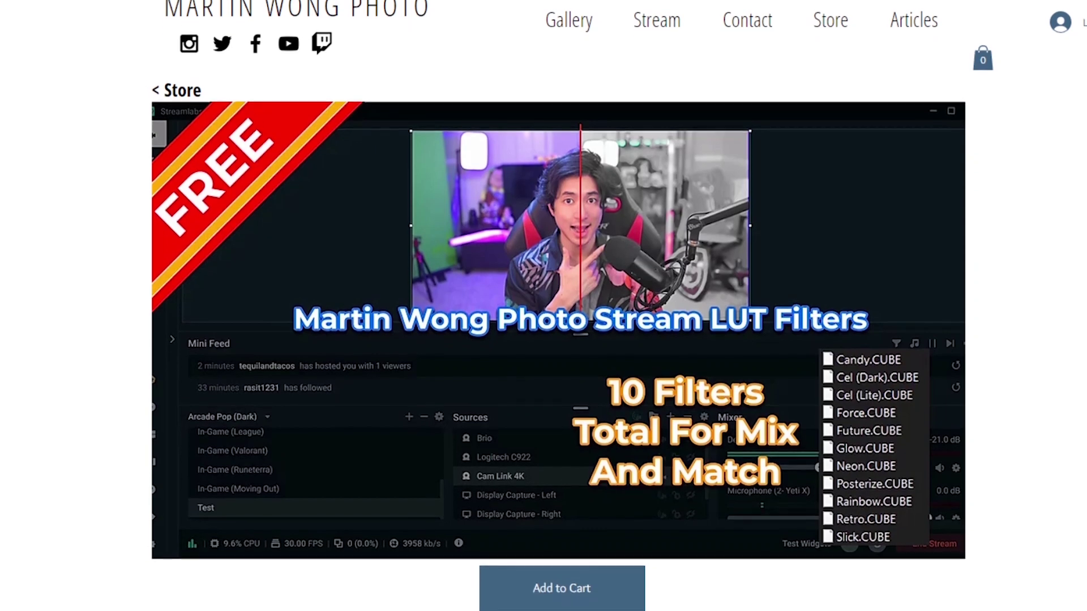
{"action": "scroll", "coordinate": [558, 306], "scroll_direction": "down", "scroll_amount": 4}
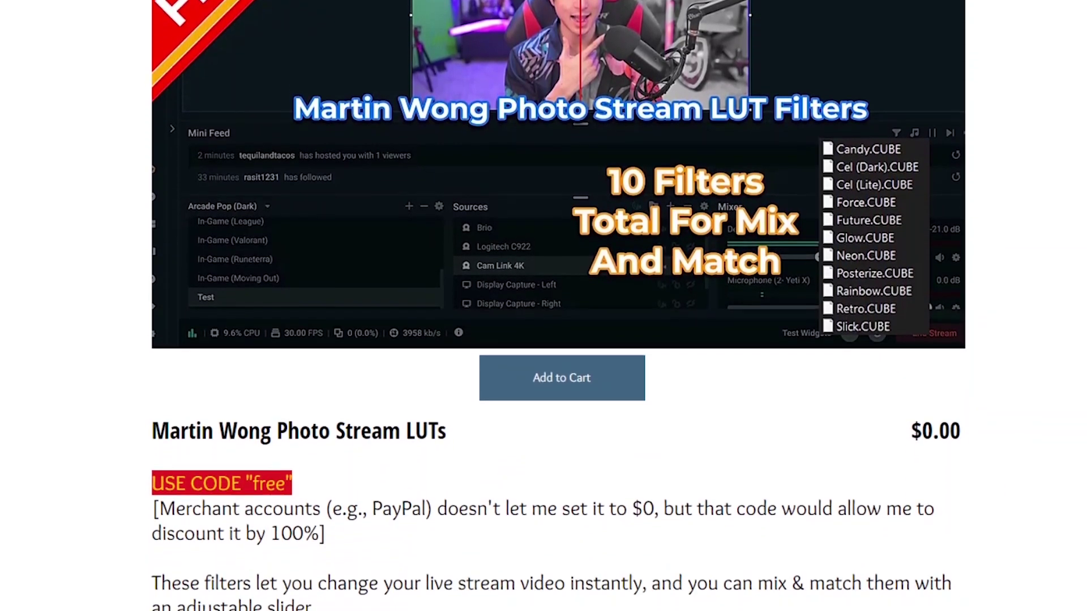
{"action": "scroll", "coordinate": [558, 305], "scroll_direction": "down", "scroll_amount": 2}
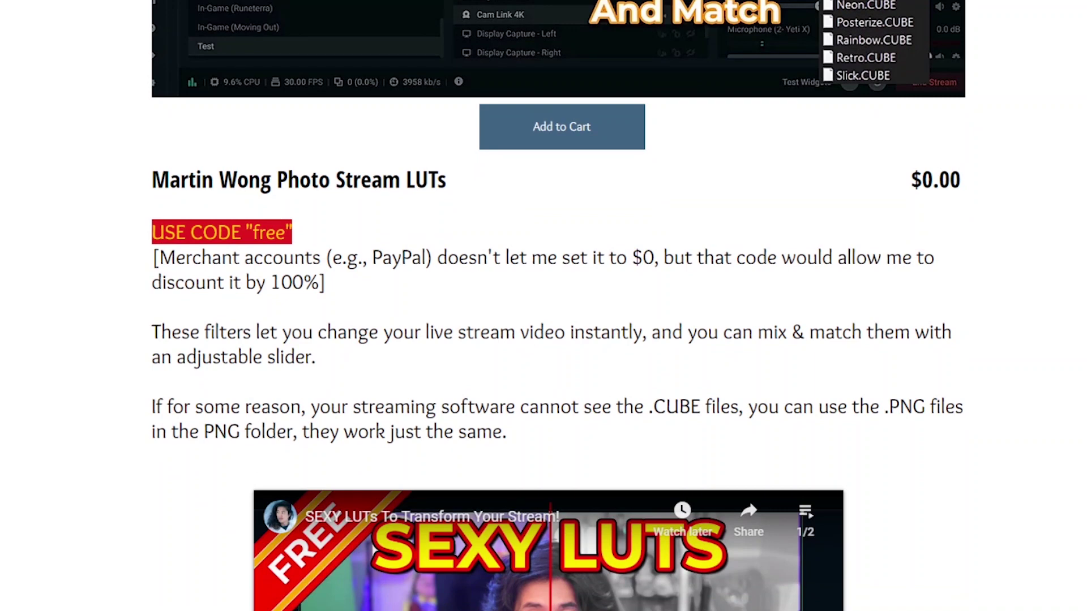
{"action": "scroll", "coordinate": [558, 306], "scroll_direction": "up", "scroll_amount": 4}
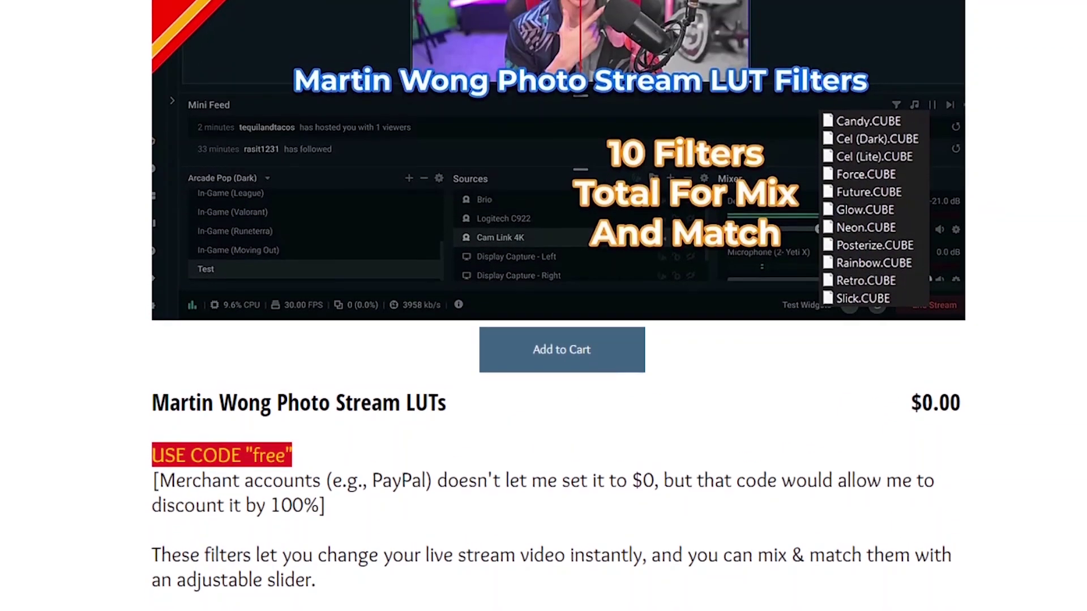
{"action": "scroll", "coordinate": [558, 305], "scroll_direction": "up", "scroll_amount": 4}
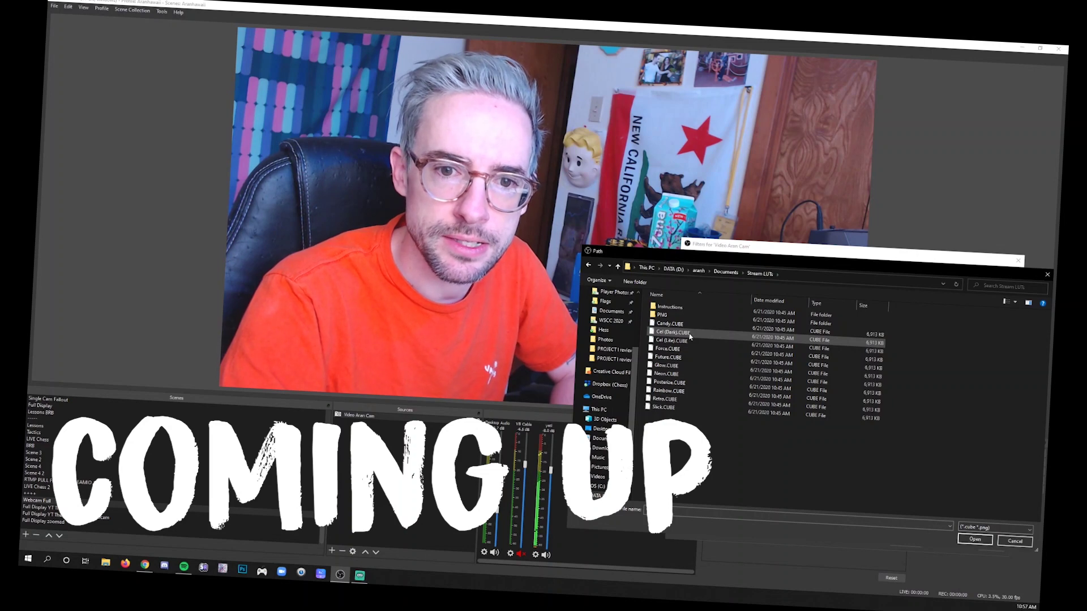
{"action": "double_click", "coordinate": [690, 335]}
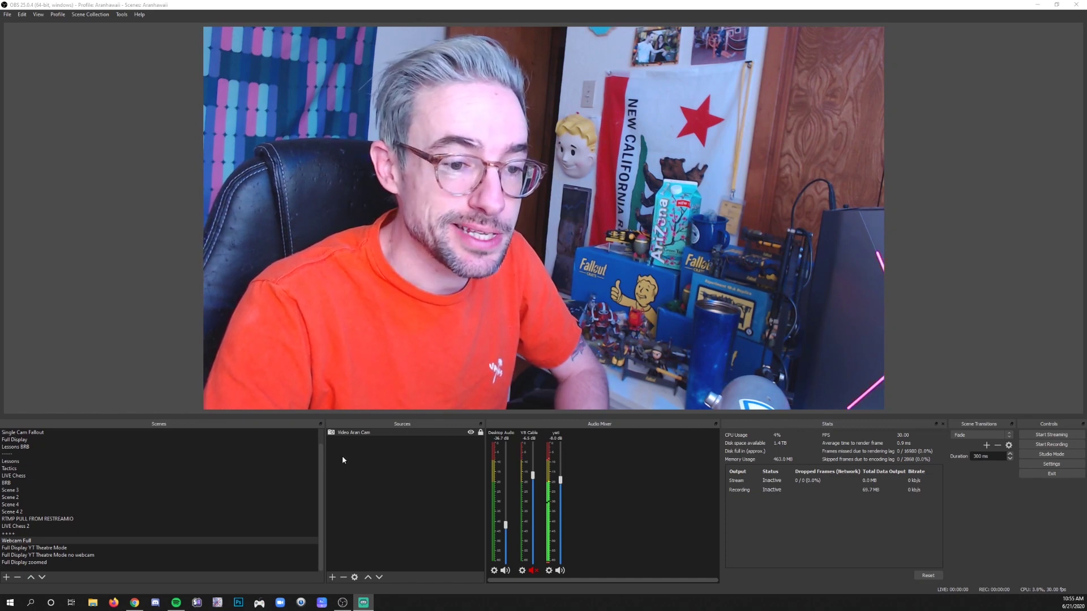
Step: Check the downloaded LUT folder, then give Video Aran Cam an Apply LUT filter named '1'
{"action": "key", "text": "alt+Tab"}
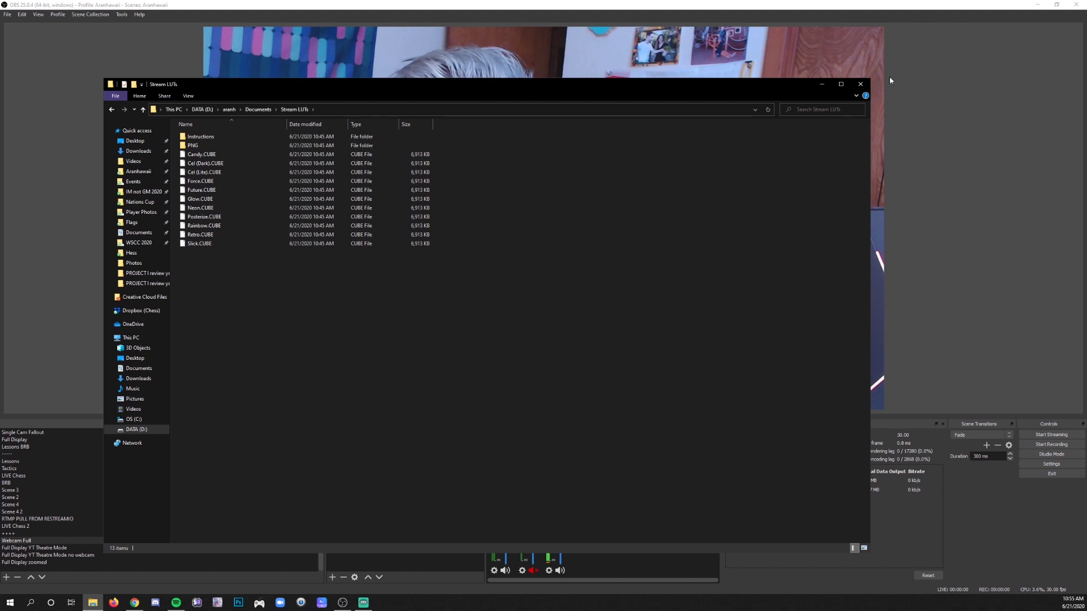
{"action": "left_click", "coordinate": [861, 84]}
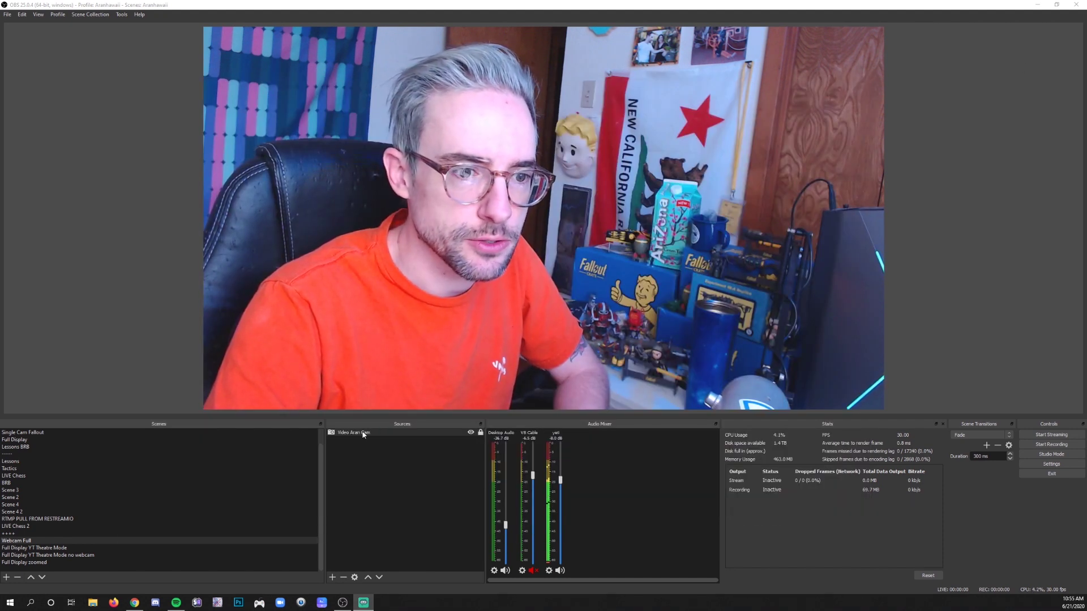
{"action": "right_click", "coordinate": [380, 432]}
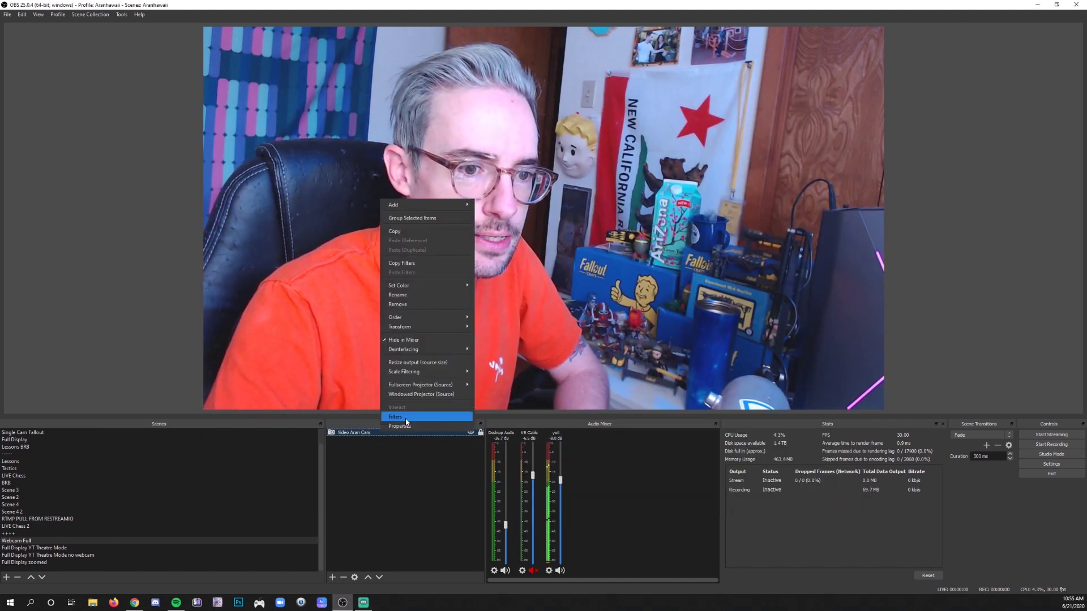
{"action": "left_click", "coordinate": [405, 419]}
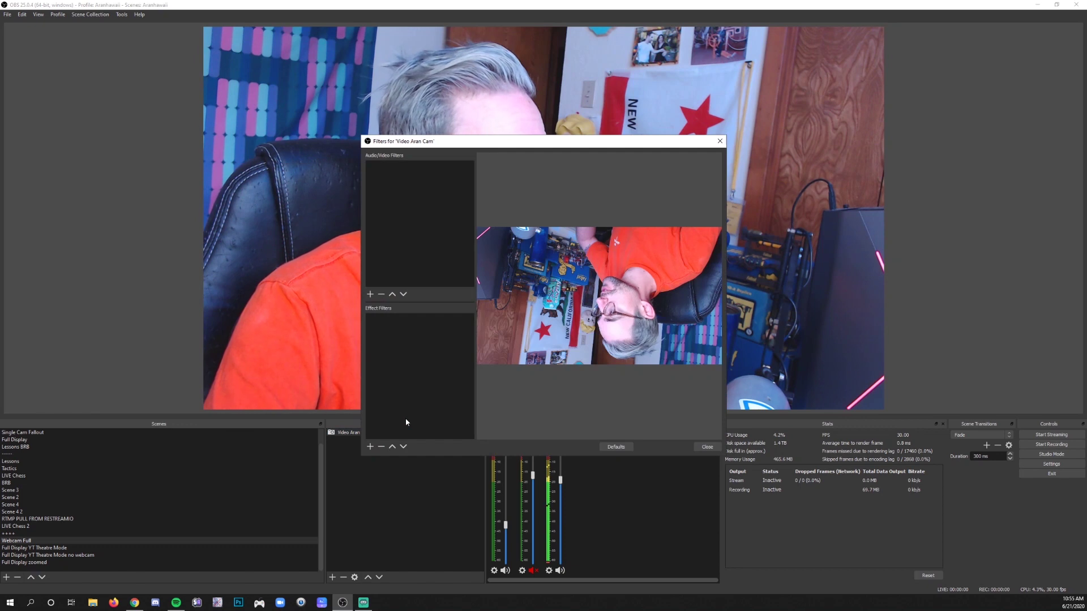
{"action": "left_click", "coordinate": [371, 447]}
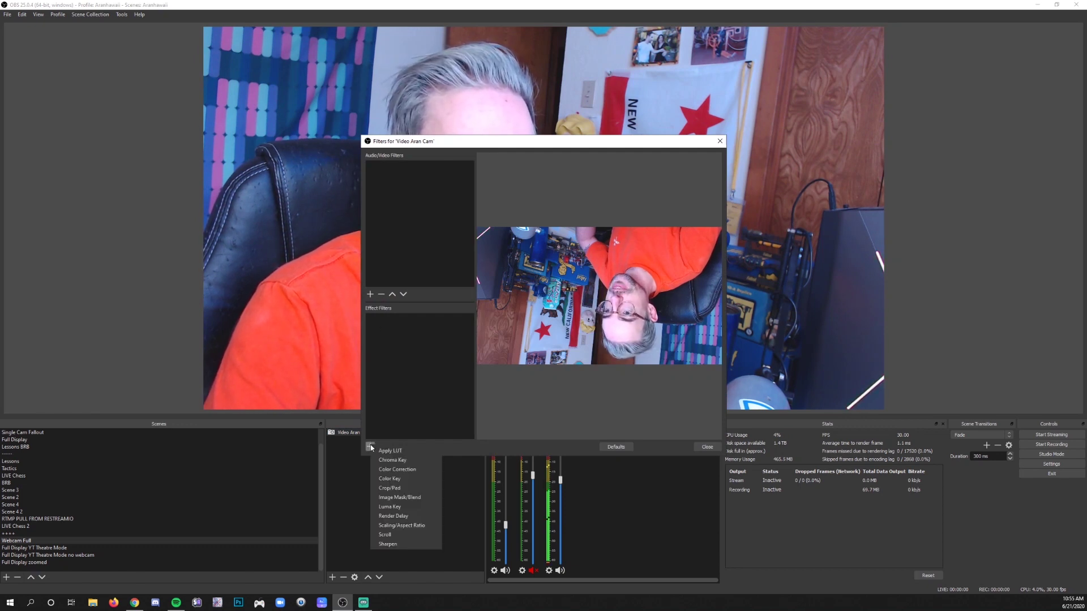
{"action": "left_click", "coordinate": [415, 452]}
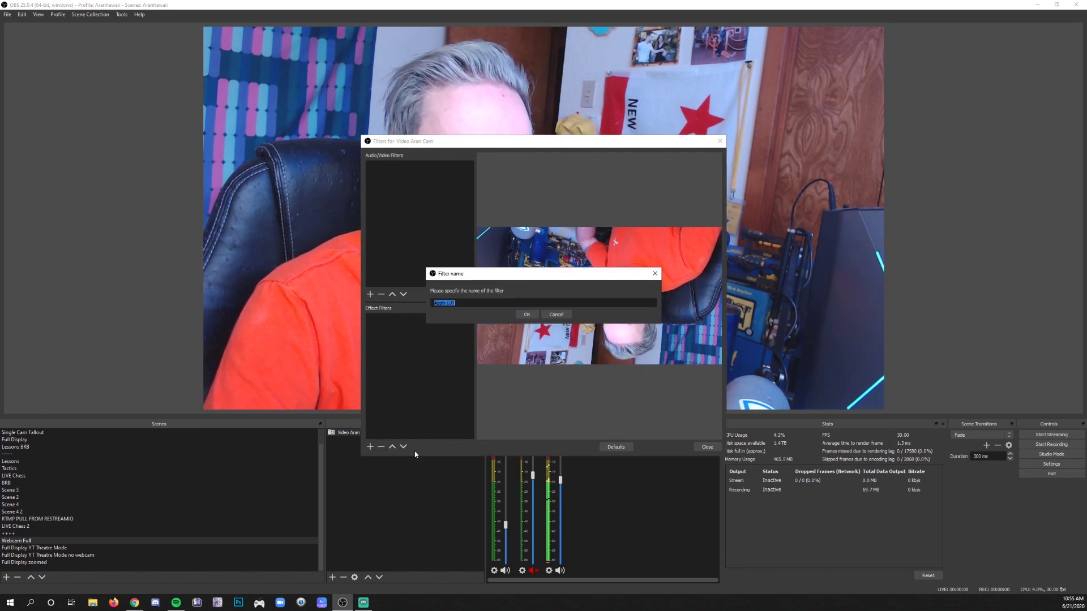
{"action": "type", "text": "1"}
{"action": "left_click", "coordinate": [526, 315]}
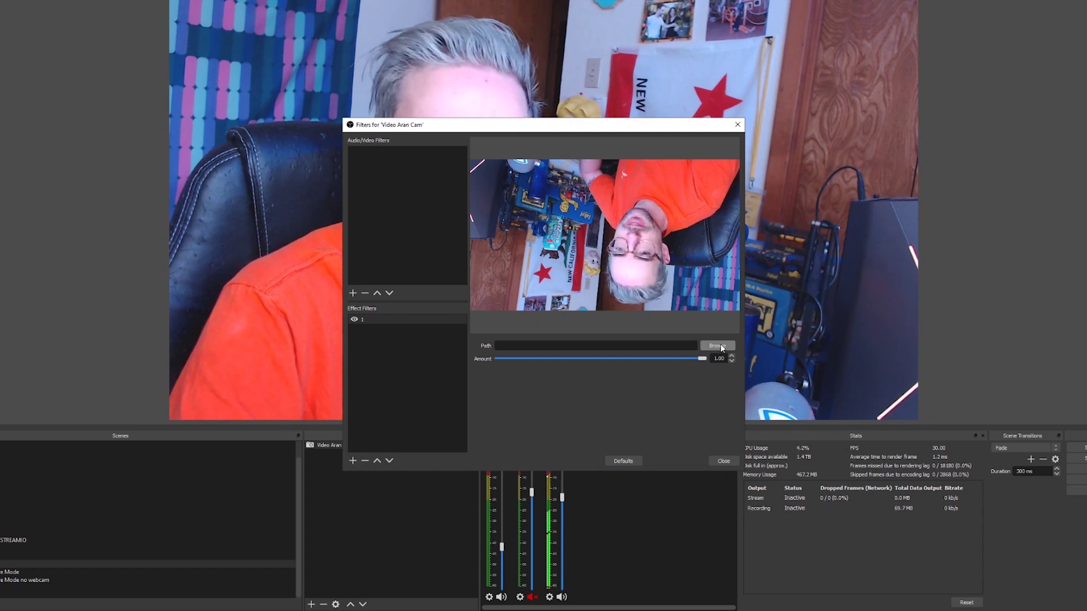
Step: Load Candy.CUBE into filter 1 and move the Filters window aside to see the webcam
{"action": "left_click", "coordinate": [721, 346]}
{"action": "left_click", "coordinate": [477, 225]}
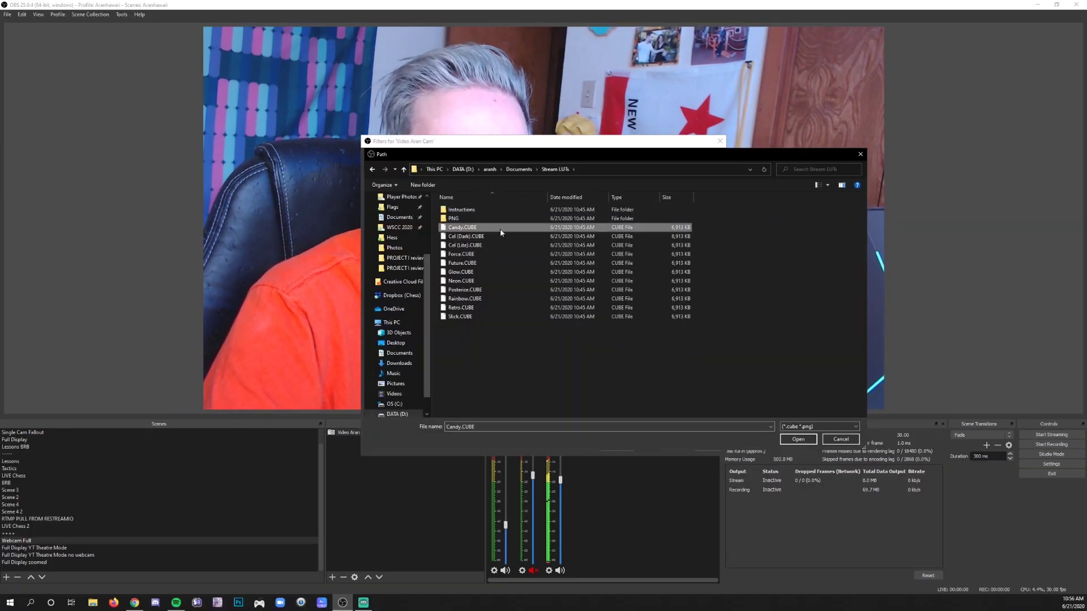
{"action": "left_click", "coordinate": [797, 440]}
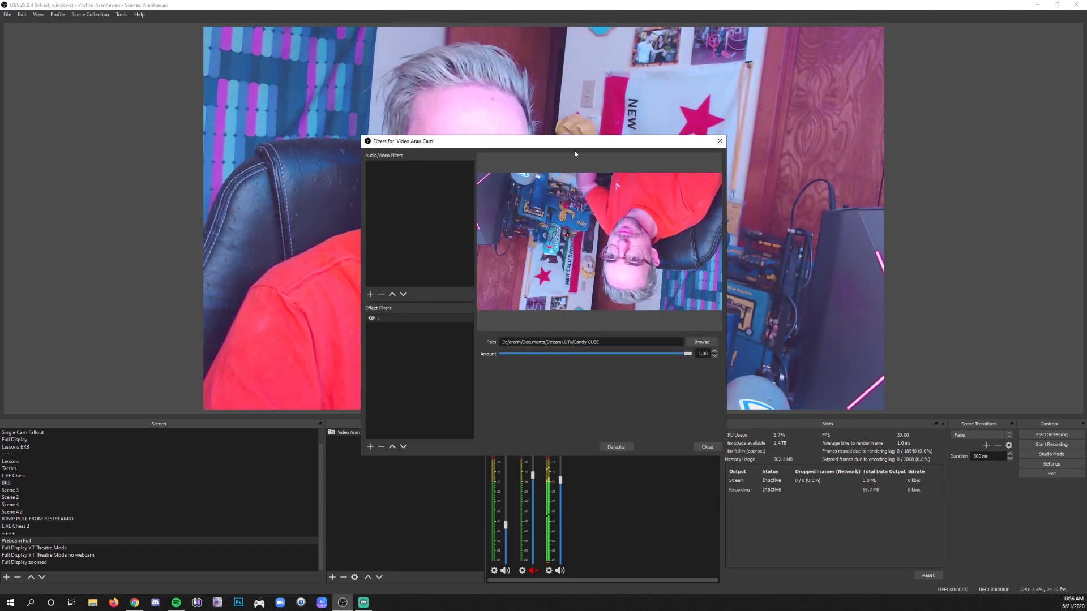
{"action": "left_click_drag", "start_coordinate": [574, 141], "coordinate": [896, 237]}
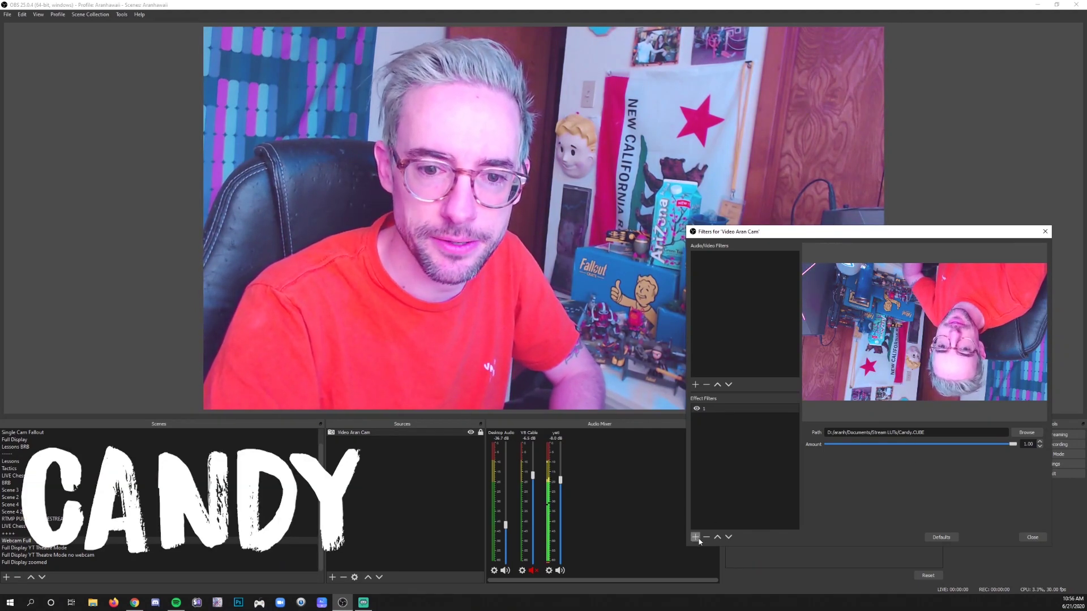
{"action": "left_click", "coordinate": [695, 538]}
Step: Disable the Candy filter and add a second Apply LUT filter named 2
{"action": "left_click", "coordinate": [698, 411]}
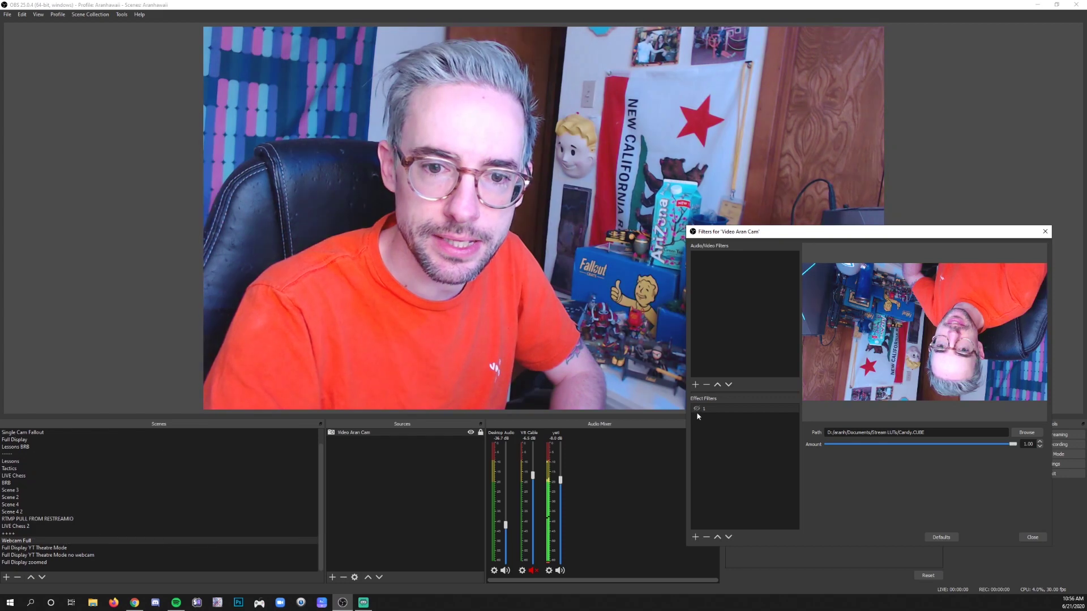
{"action": "left_click", "coordinate": [695, 537]}
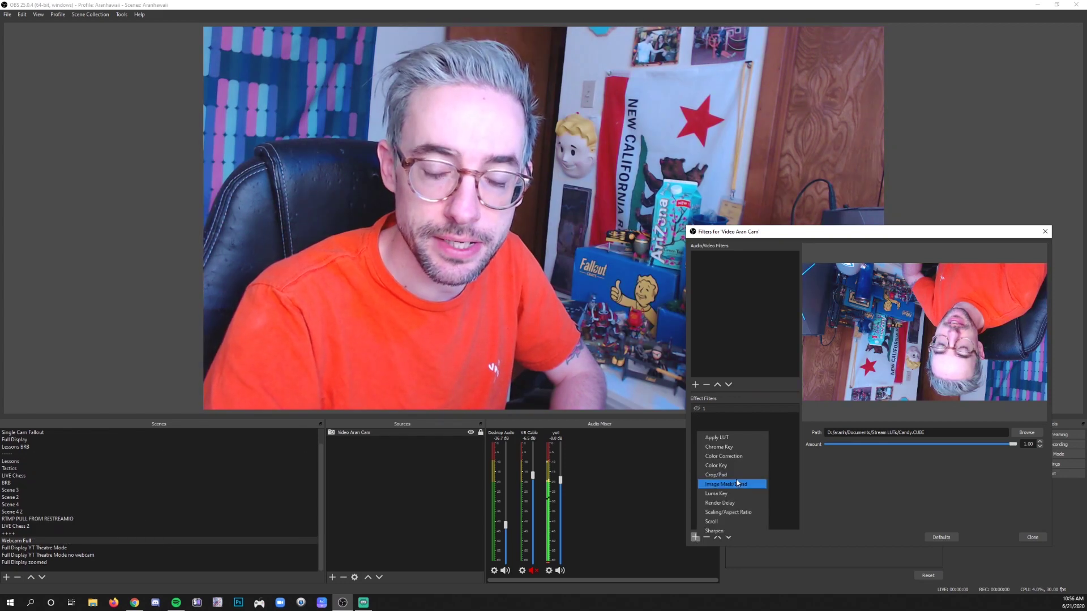
{"action": "left_click", "coordinate": [738, 437]}
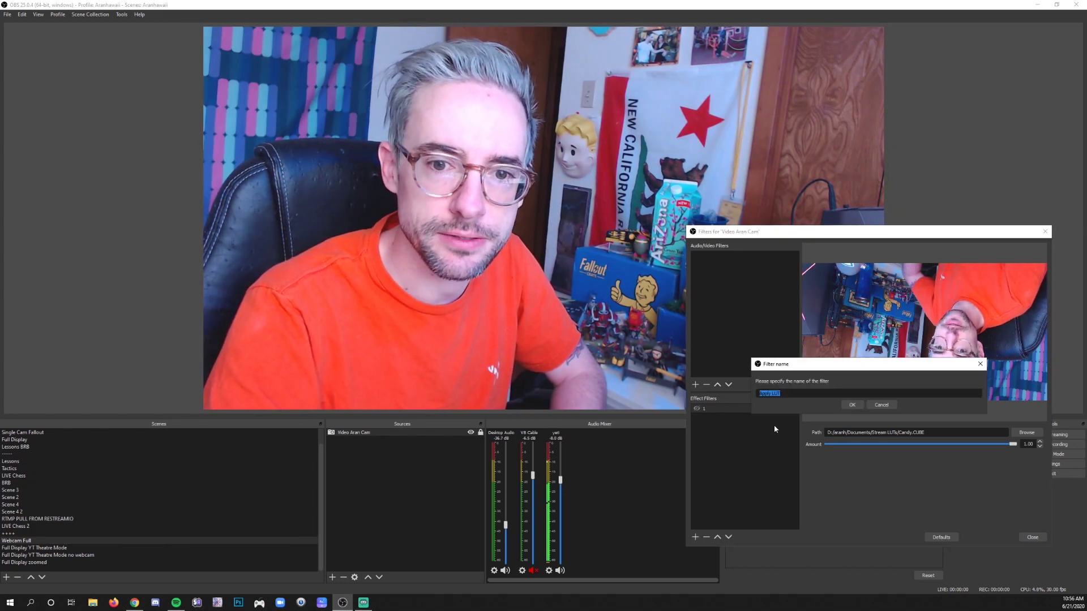
{"action": "left_click", "coordinate": [880, 407]}
Step: Load Cel (Dark).CUBE from Documents\Stream LUTs into filter 2, then disable it
{"action": "left_click", "coordinate": [1027, 433]}
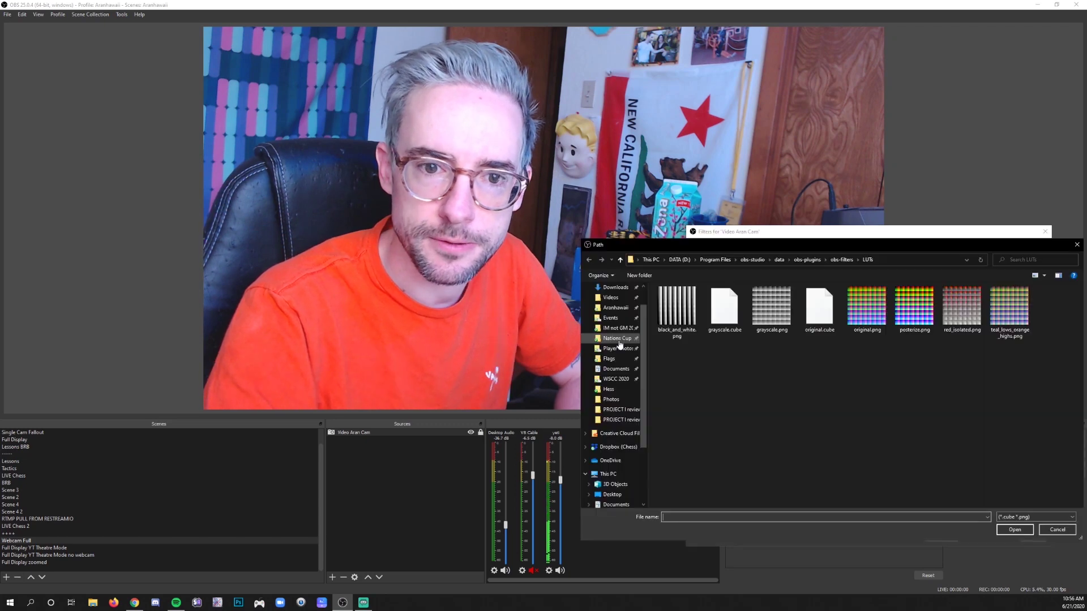
{"action": "left_click", "coordinate": [617, 369]}
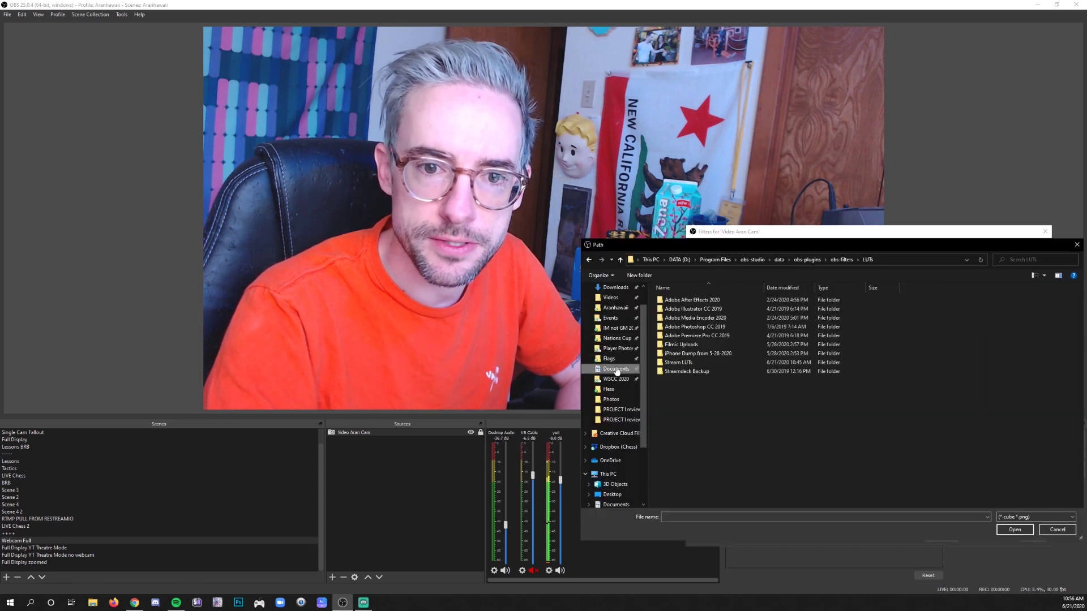
{"action": "double_click", "coordinate": [698, 363]}
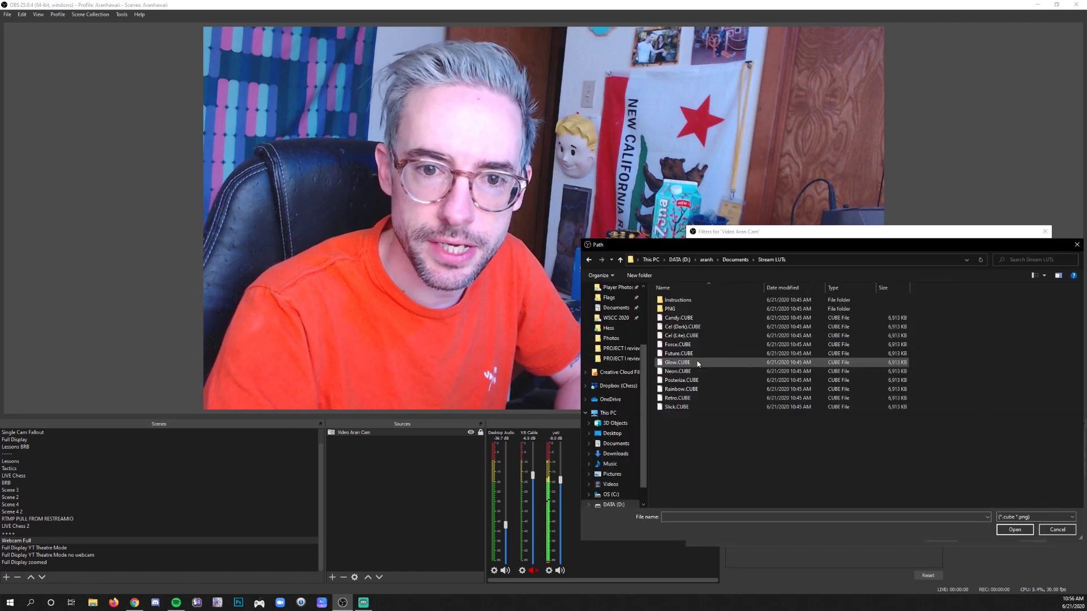
{"action": "double_click", "coordinate": [700, 328]}
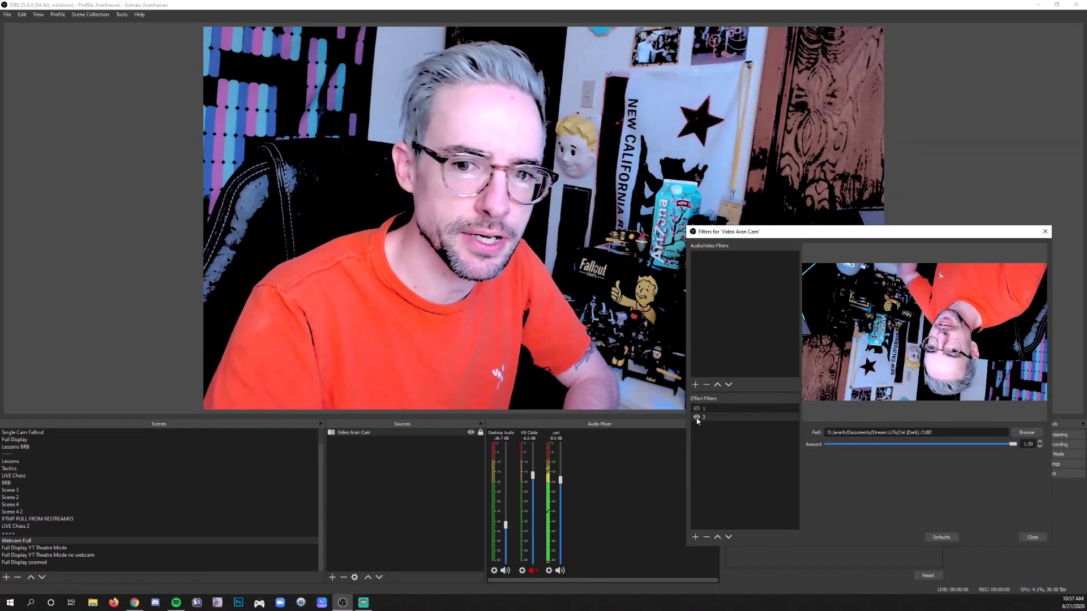
{"action": "left_click", "coordinate": [697, 418]}
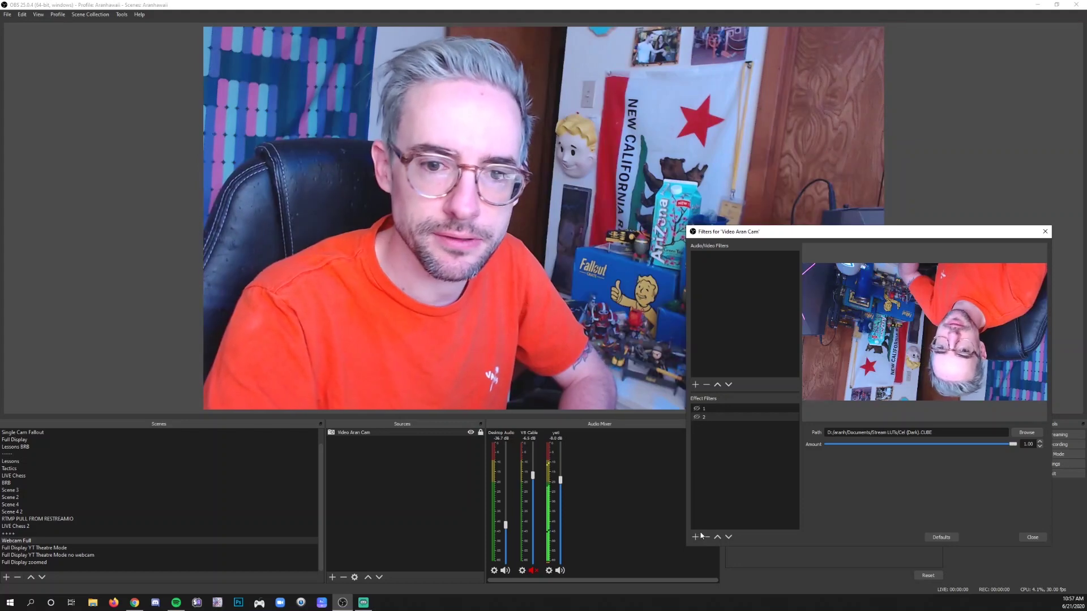
{"action": "left_click", "coordinate": [1026, 432]}
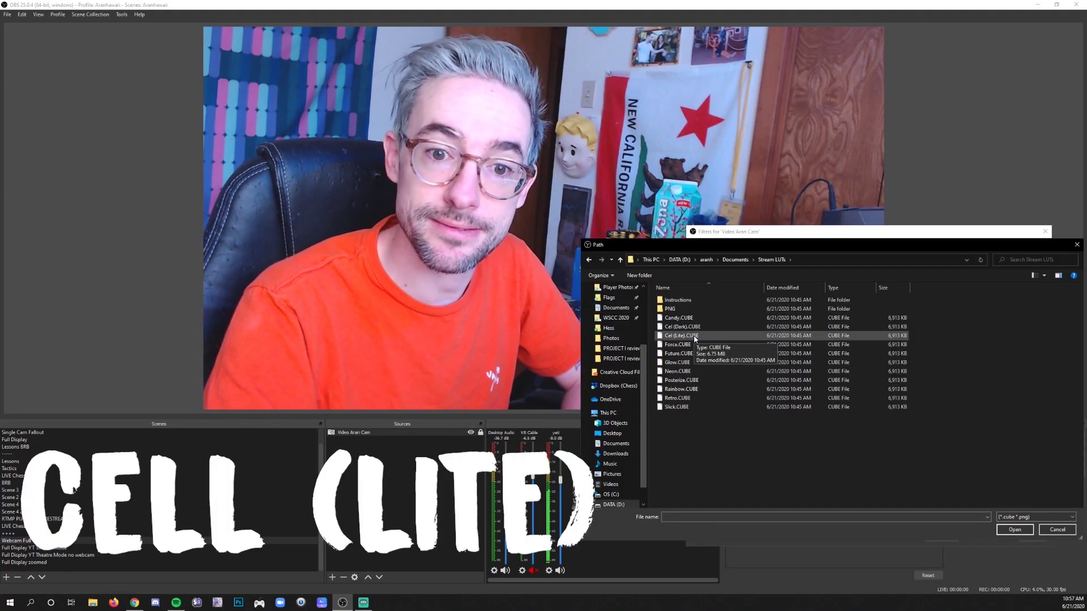
Step: Load Cel (Lite).CUBE into filter 3 and Force.CUBE into filter 4, toggling filter 4 to compare
{"action": "double_click", "coordinate": [694, 337]}
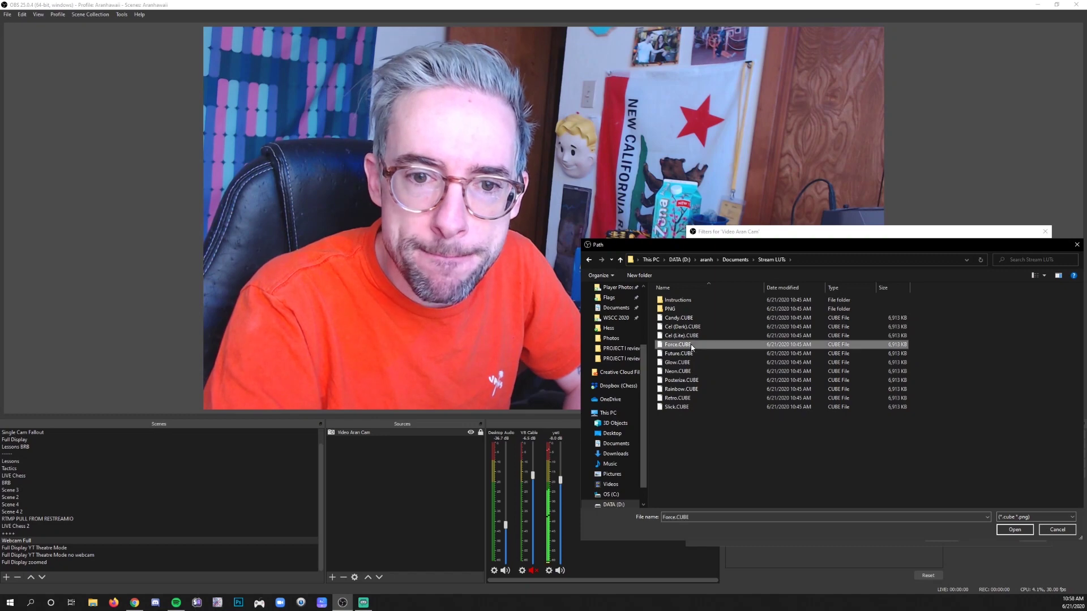
{"action": "double_click", "coordinate": [707, 344]}
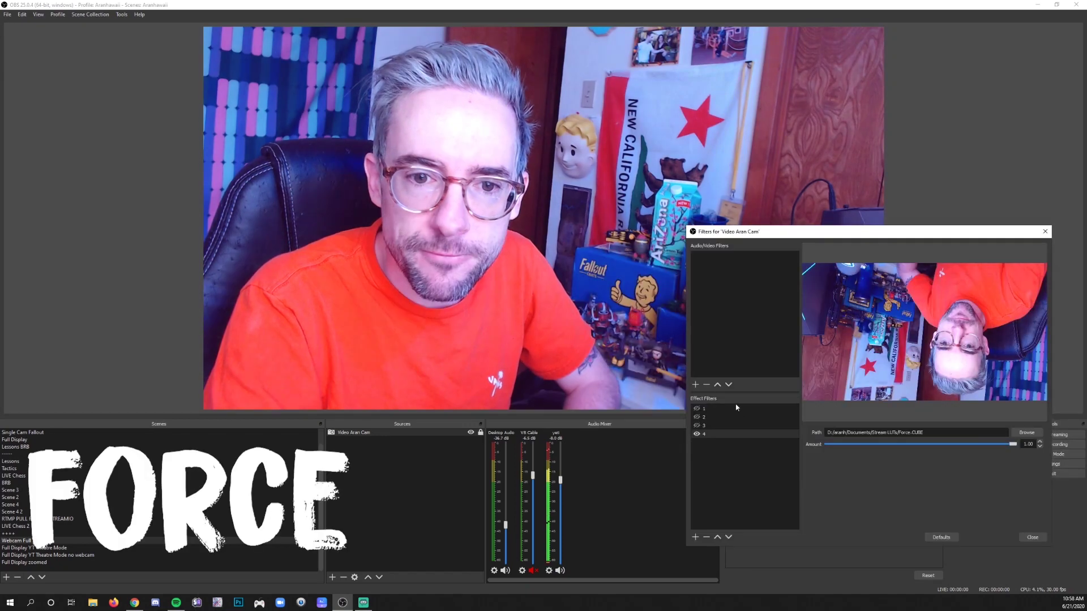
{"action": "left_click", "coordinate": [696, 434]}
{"action": "left_click", "coordinate": [696, 434]}
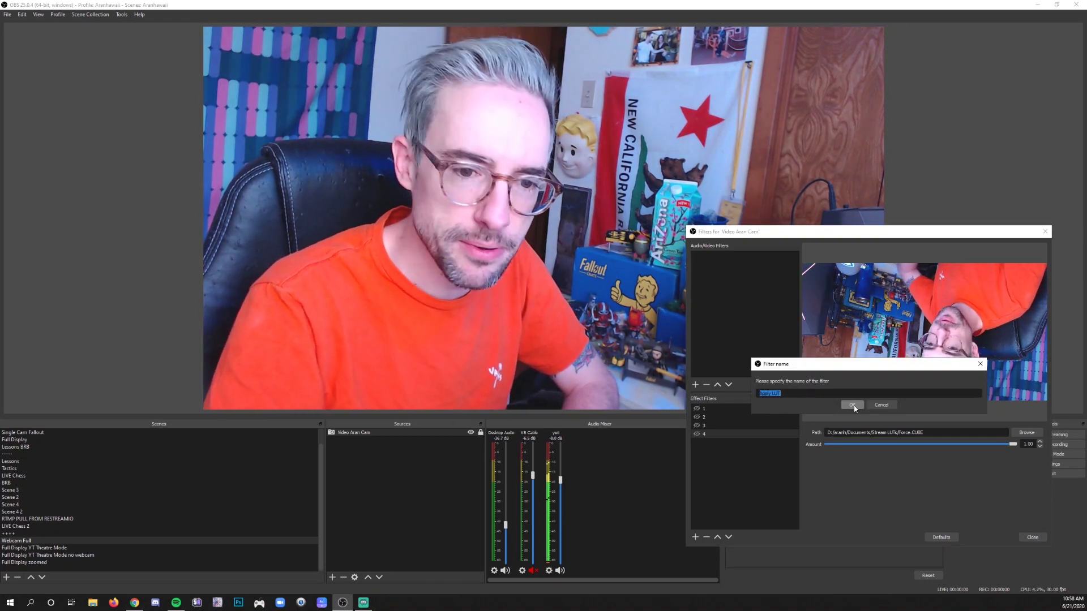
Step: Name the new filter 5 and load Glow.CUBE from Documents > Stream LUTs into it
{"action": "left_click", "coordinate": [852, 406]}
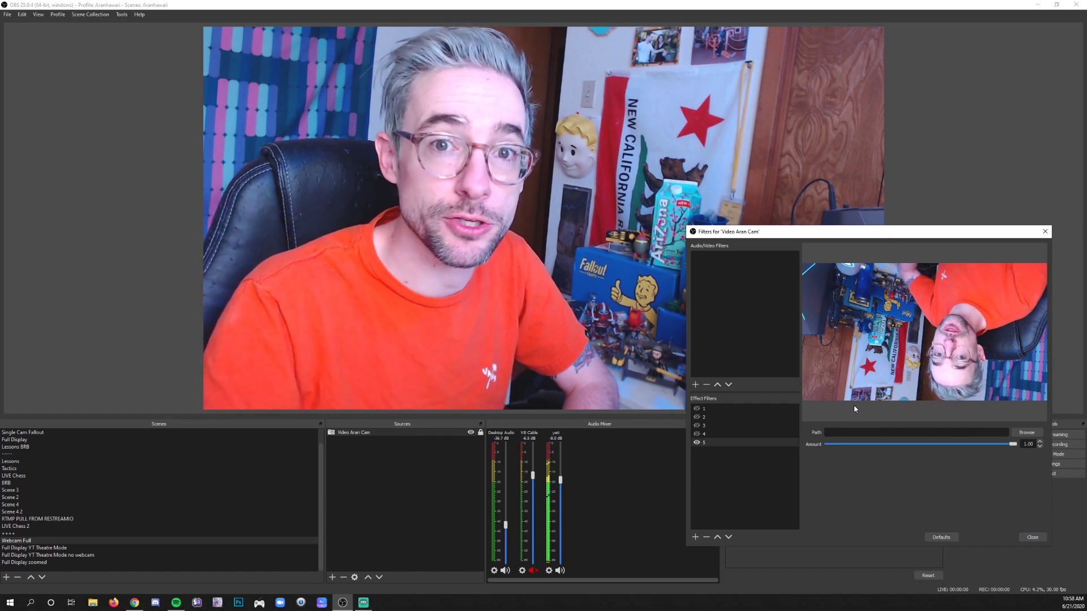
{"action": "left_click", "coordinate": [1027, 433]}
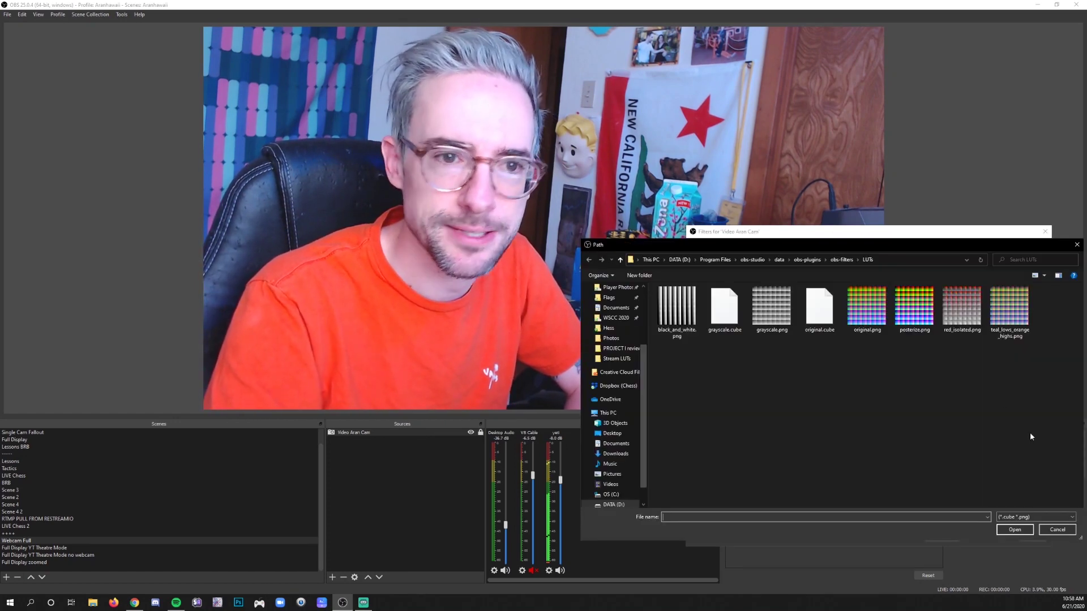
{"action": "left_click", "coordinate": [615, 309]}
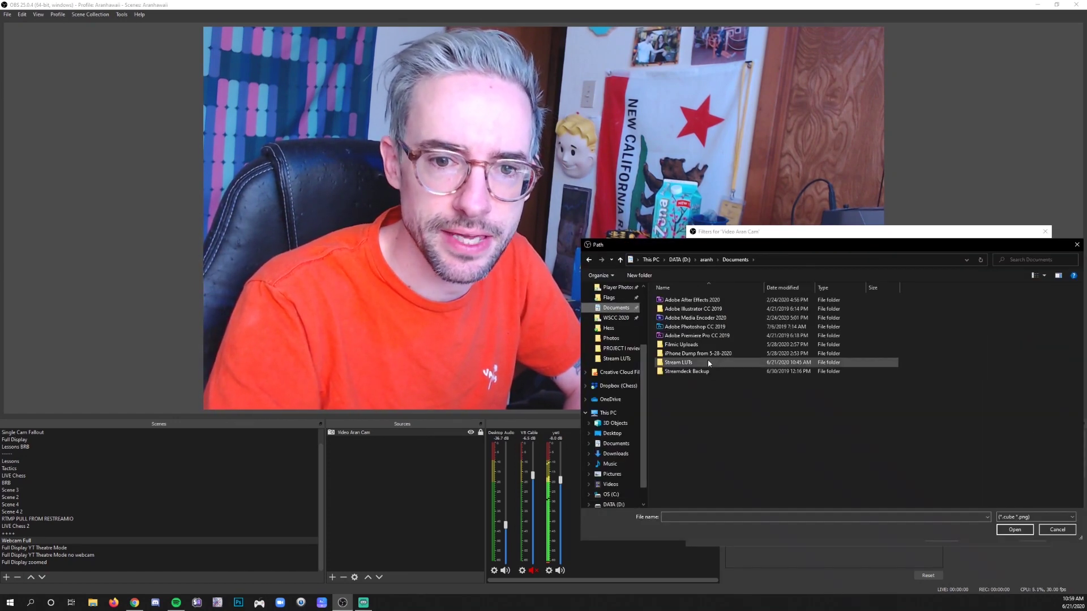
{"action": "double_click", "coordinate": [707, 363]}
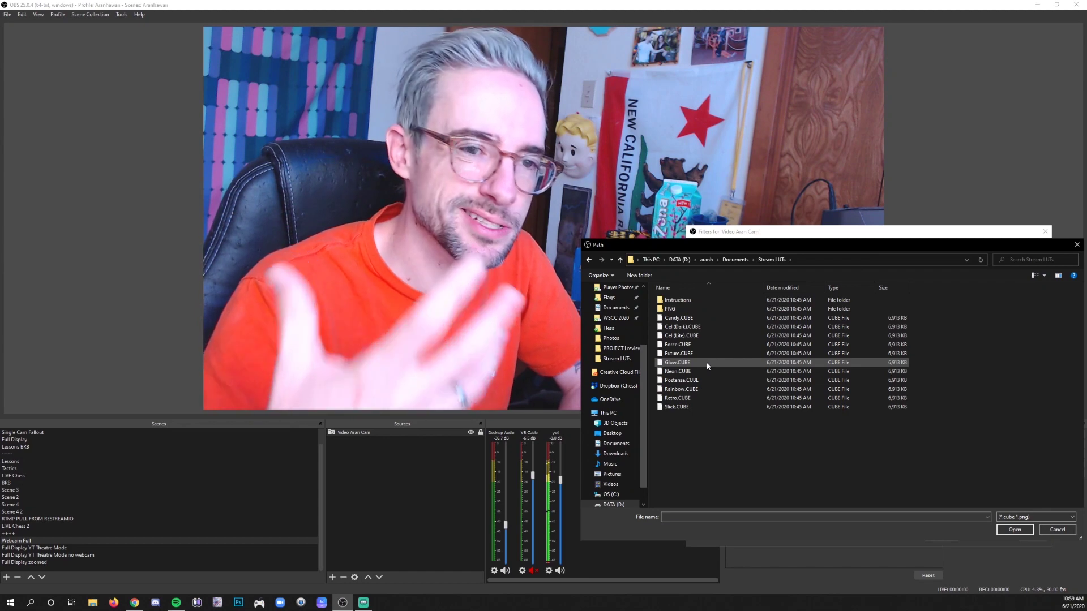
{"action": "double_click", "coordinate": [707, 364]}
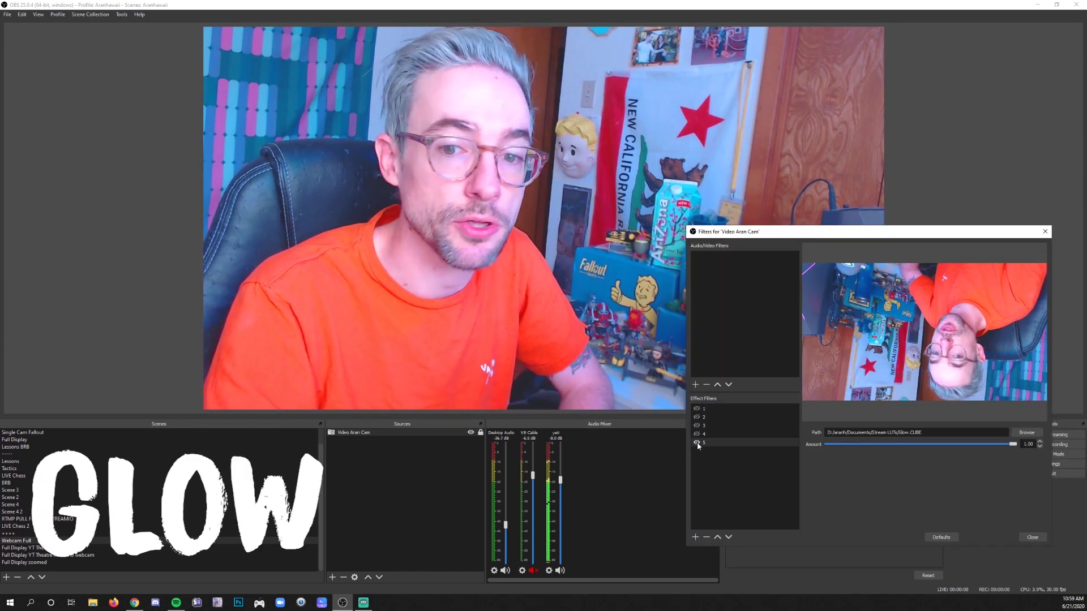
Step: Compare the Glow look by toggling filter 5 off and on, leaving it enabled
{"action": "left_click", "coordinate": [697, 442]}
{"action": "left_click", "coordinate": [697, 442]}
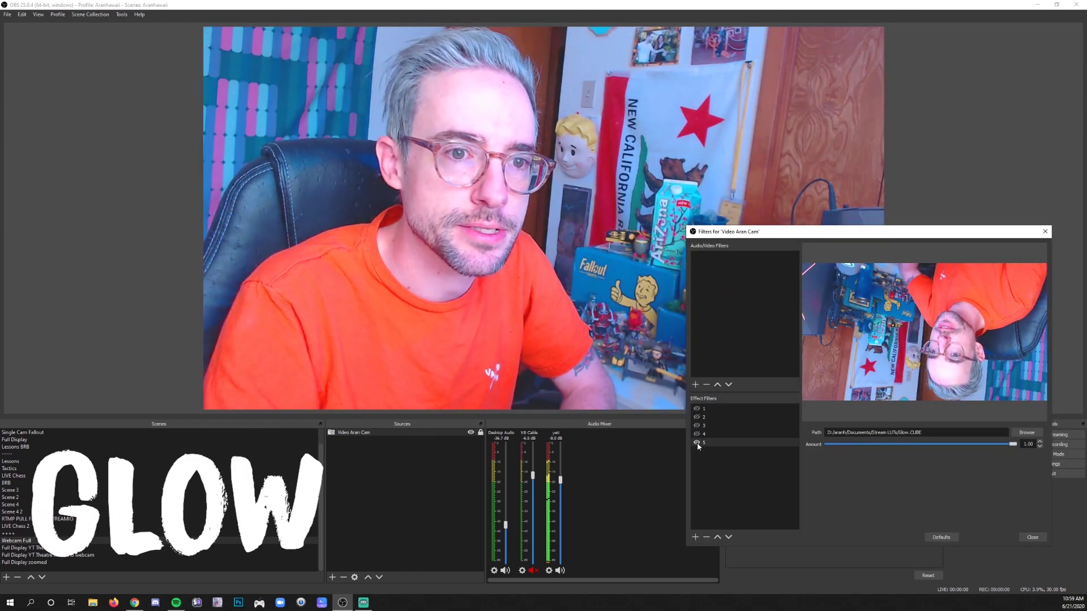
{"action": "left_click", "coordinate": [697, 443]}
{"action": "left_click", "coordinate": [697, 442]}
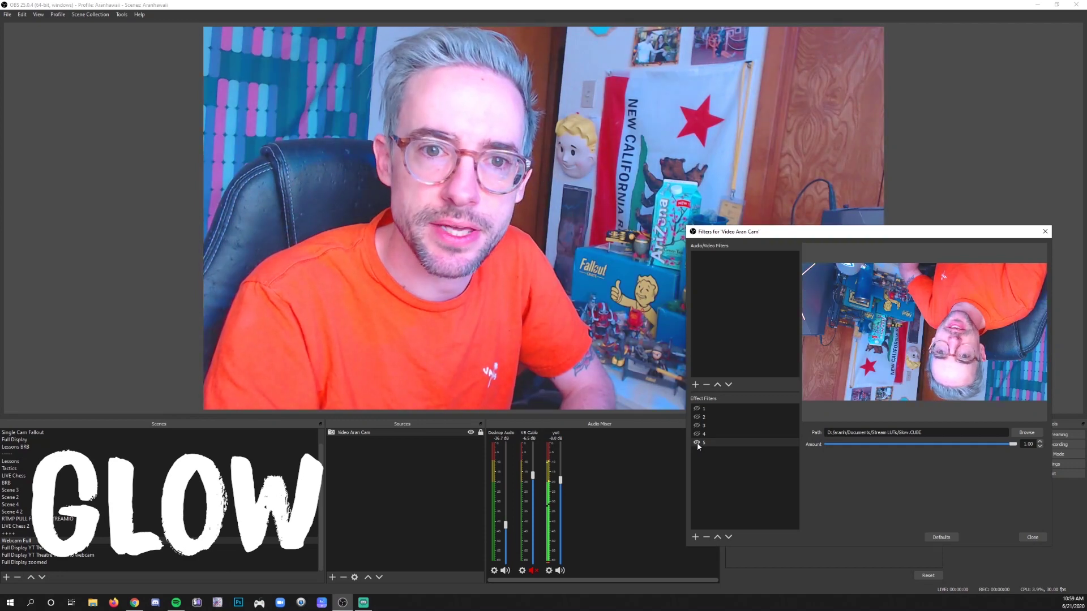
{"action": "left_click", "coordinate": [696, 443]}
{"action": "left_click", "coordinate": [697, 443]}
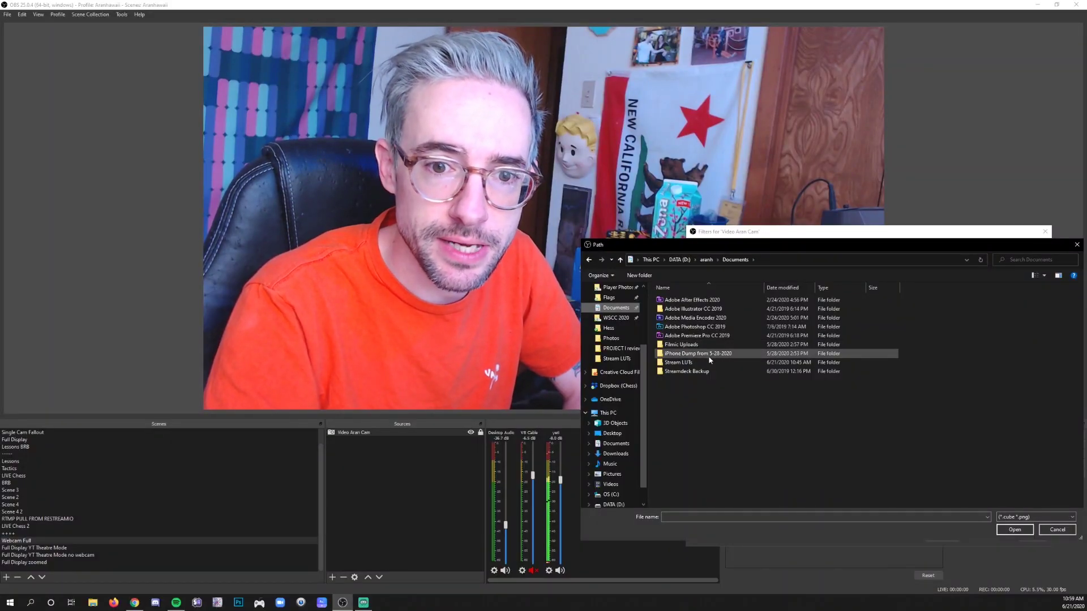
{"action": "double_click", "coordinate": [702, 363]}
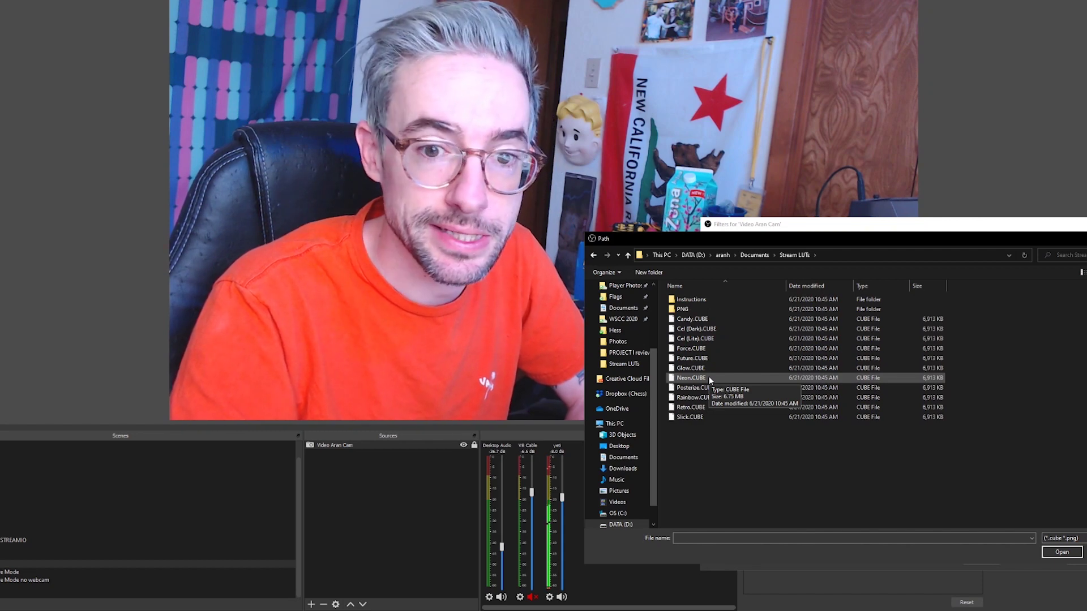
Step: Load Neon.CUBE, Posterize.CUBE and Rainbow.CUBE into filters 6, 7 and Apply LUT8
{"action": "double_click", "coordinate": [691, 378]}
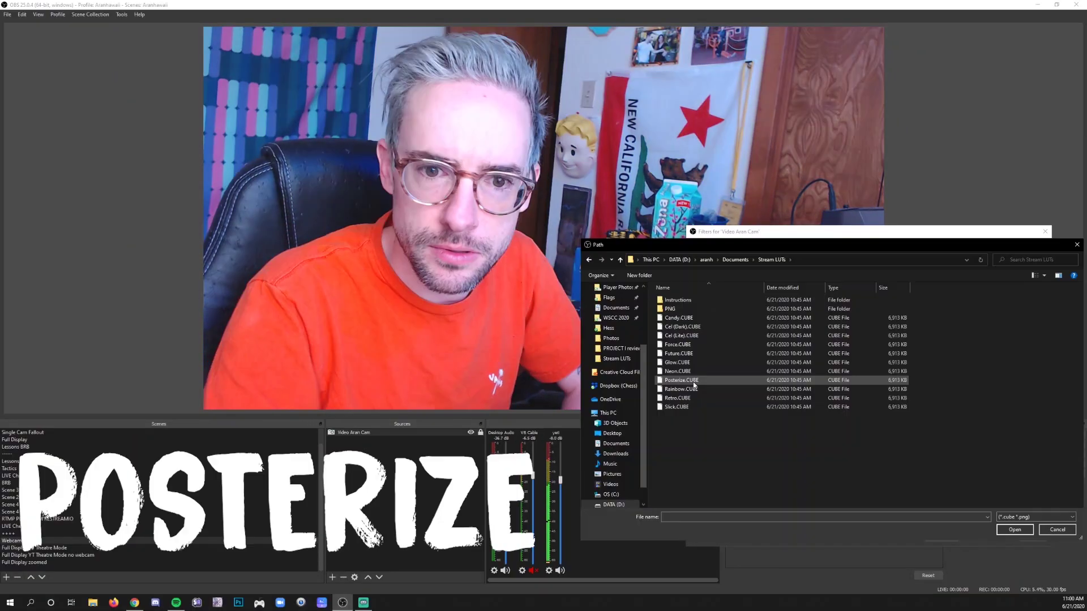
{"action": "double_click", "coordinate": [711, 380]}
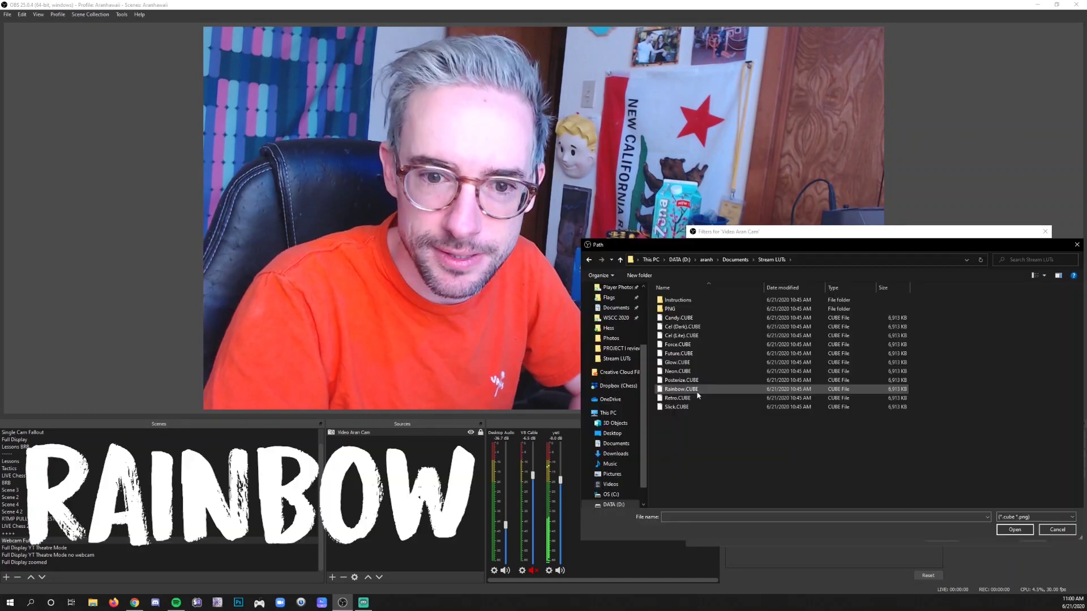
{"action": "double_click", "coordinate": [698, 392]}
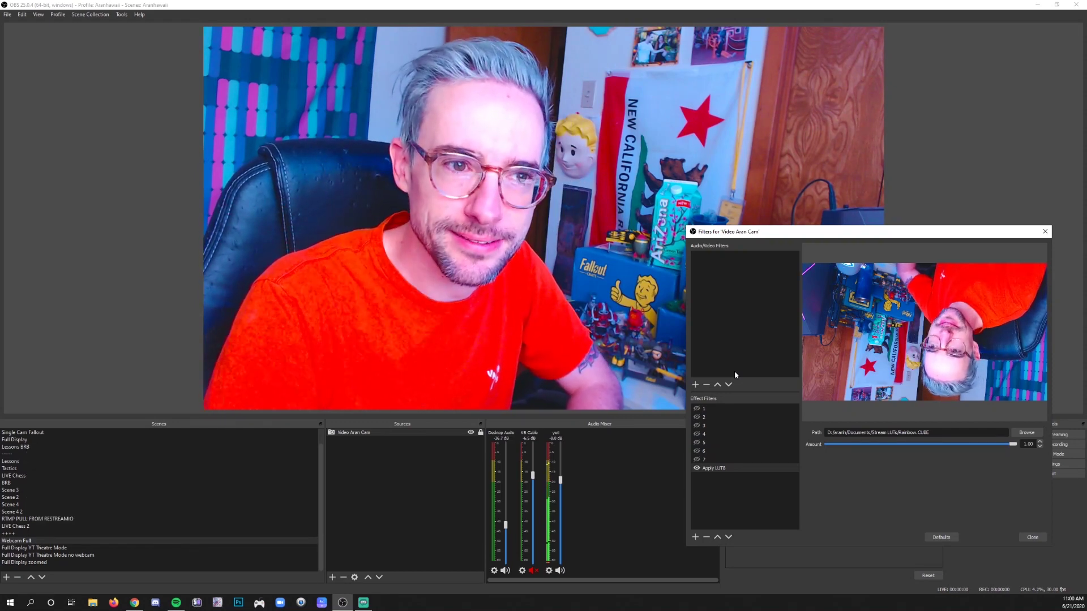
Step: Add Apply LUT filter 9 loaded with Retro.CUBE and switch it on
{"action": "left_click", "coordinate": [695, 536]}
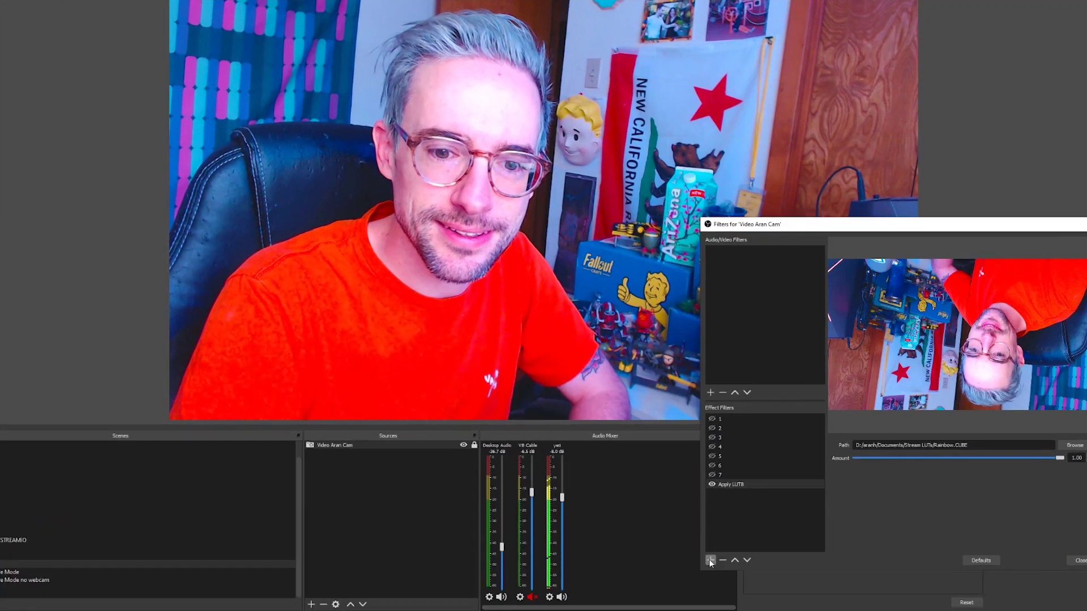
{"action": "type", "text": "9"}
{"action": "left_click", "coordinate": [776, 413]}
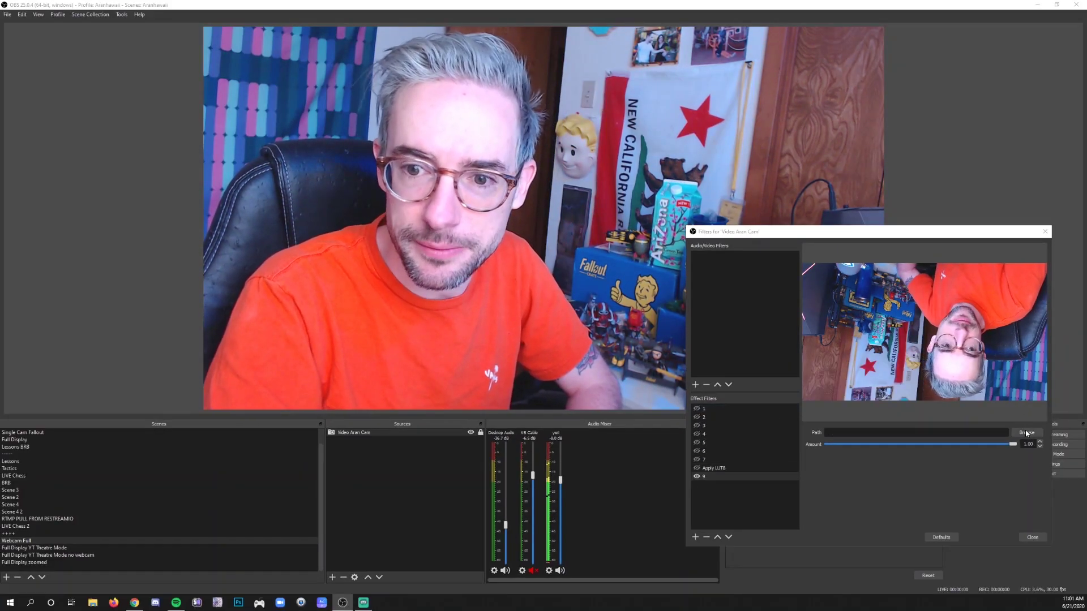
{"action": "left_click", "coordinate": [1026, 433]}
{"action": "double_click", "coordinate": [691, 397]}
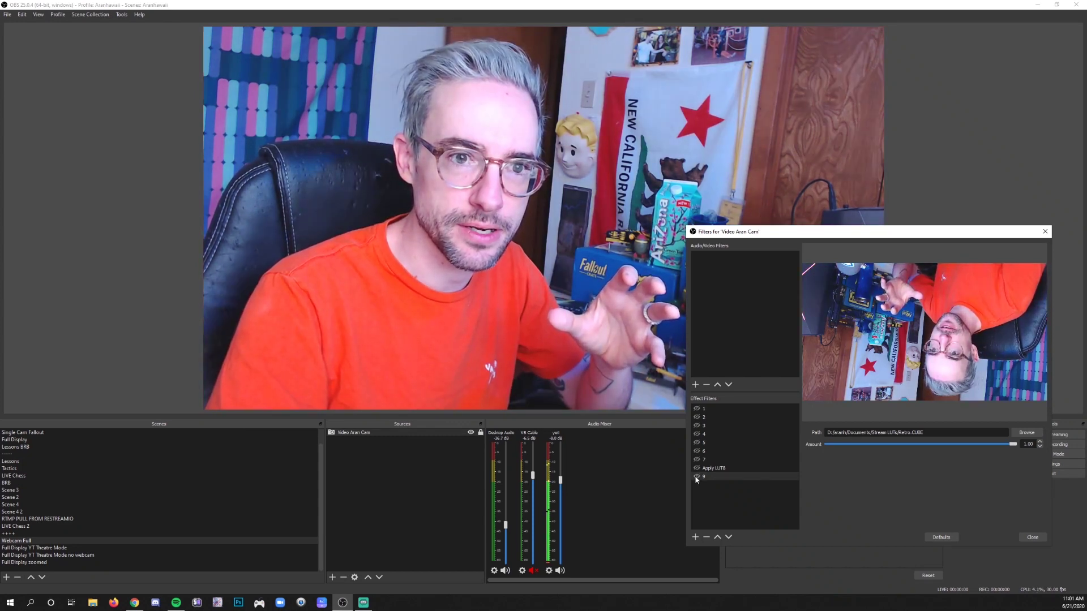
{"action": "left_click", "coordinate": [696, 476]}
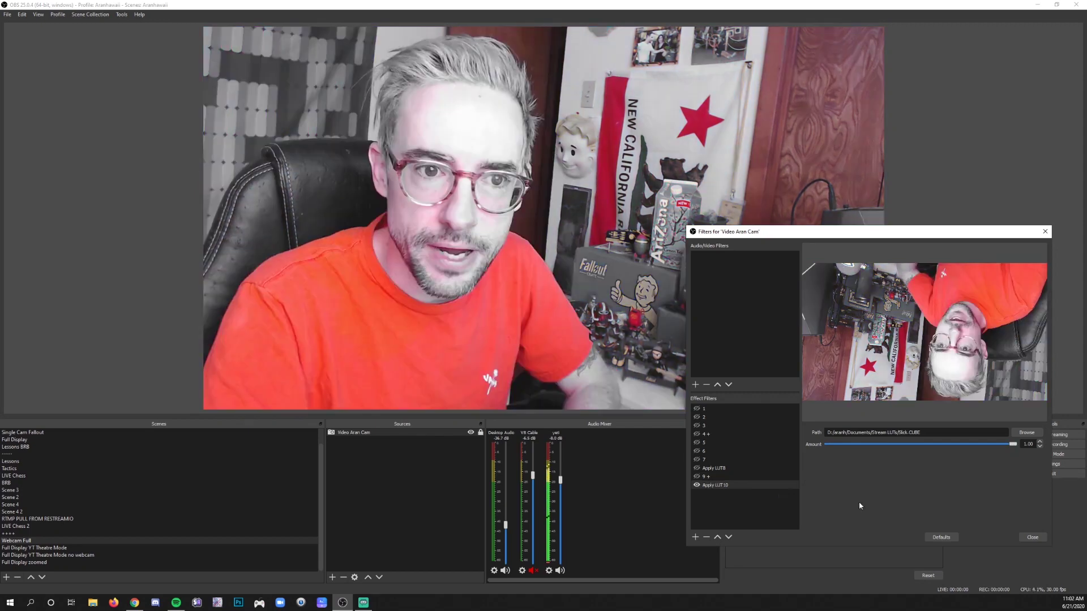
Step: Toggle Apply LUT10's Slick.CUBE grade off and back on to compare the red-only look
{"action": "left_click", "coordinate": [696, 485]}
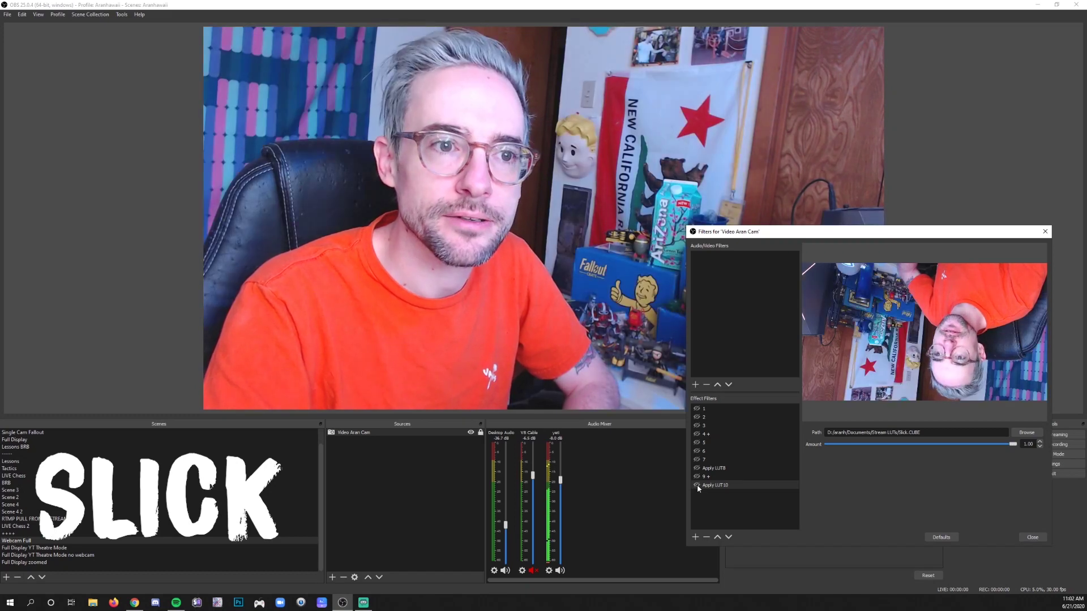
{"action": "left_click", "coordinate": [697, 485]}
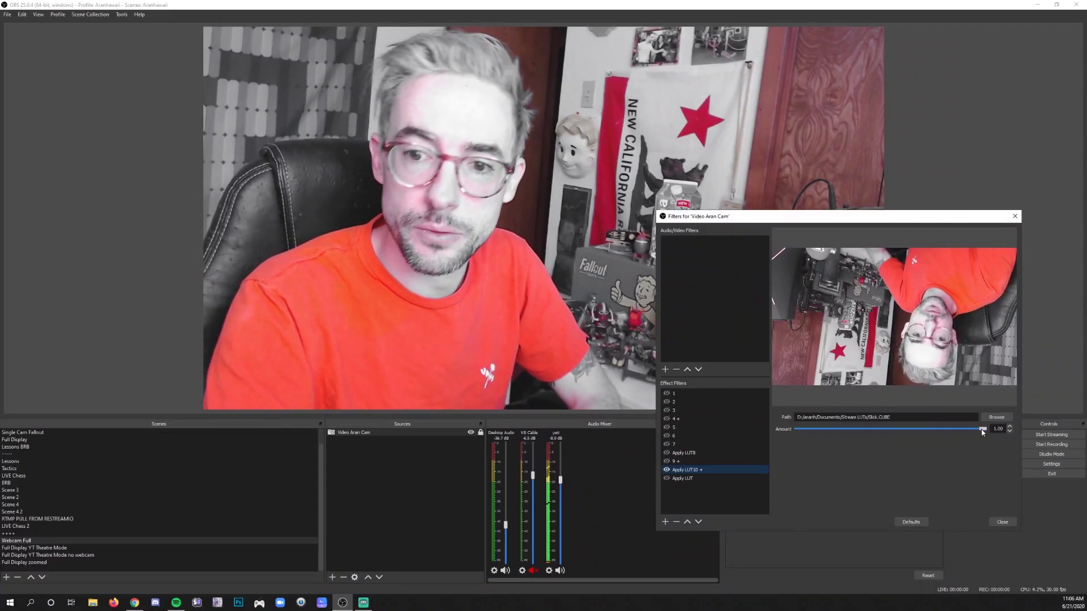
Step: Drag Apply LUT10's Amount slider down to 0.59, then settle it at 0.71
{"action": "left_click_drag", "start_coordinate": [982, 432], "coordinate": [907, 433]}
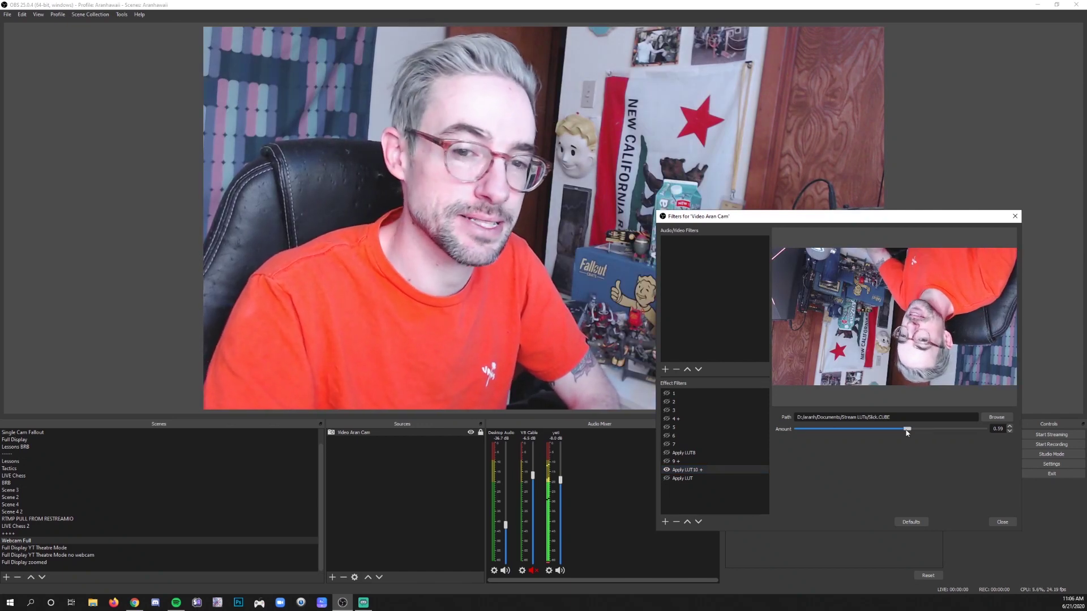
{"action": "left_click_drag", "start_coordinate": [906, 432], "coordinate": [930, 432]}
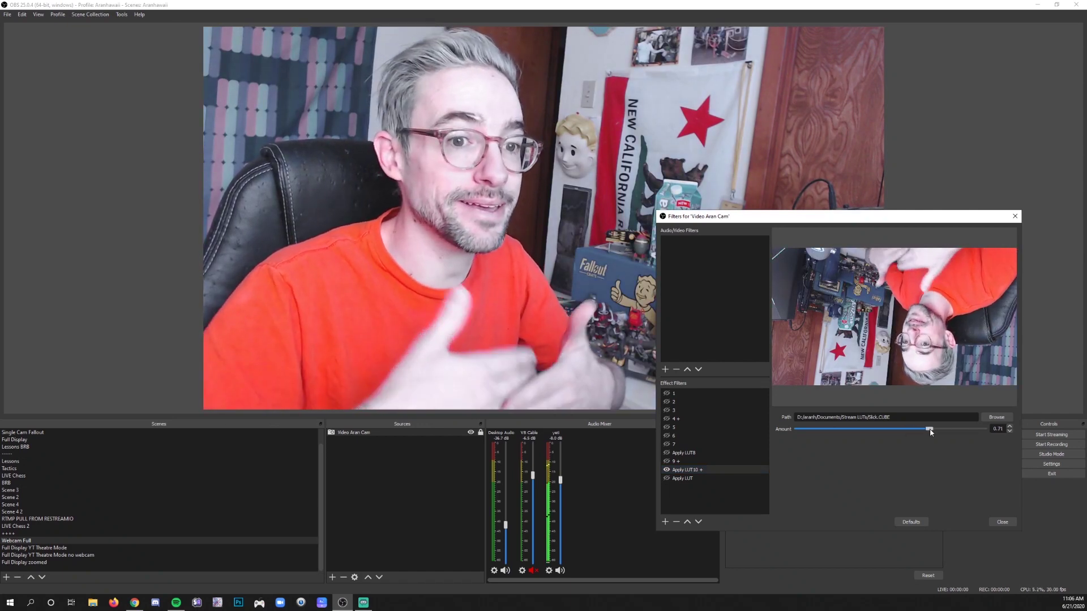